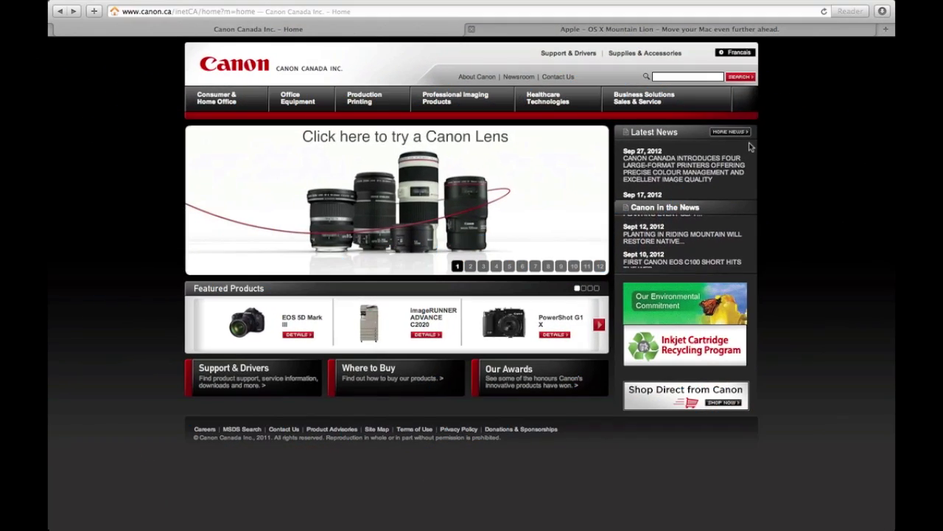
Look over Apple's OS X Mountain Lion page, then go to Canon Canada's Support & Drivers
click(594, 31)
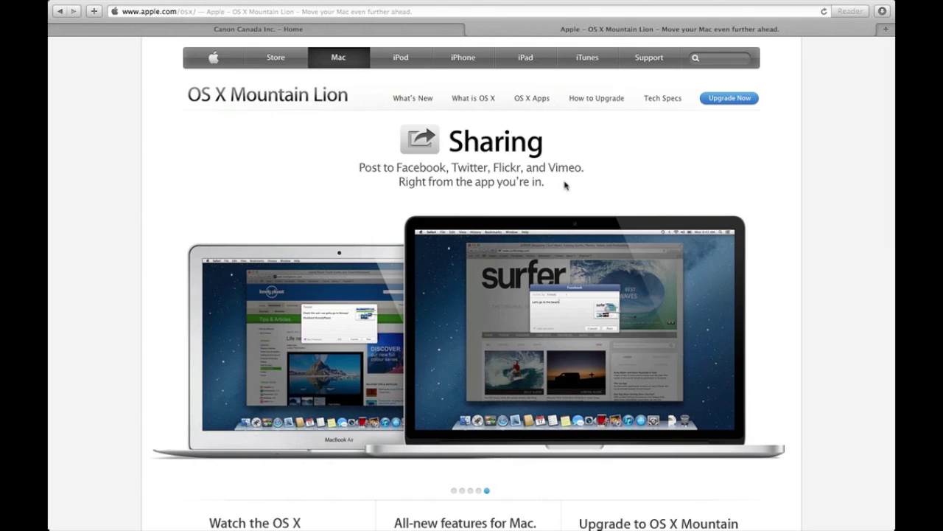
scroll(825, 290, down, 15)
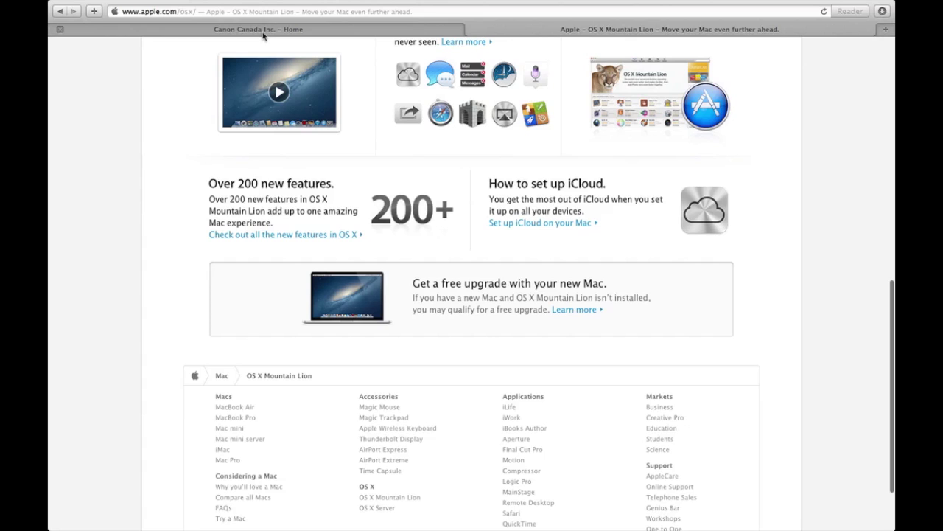
scroll(667, 146, down, 2)
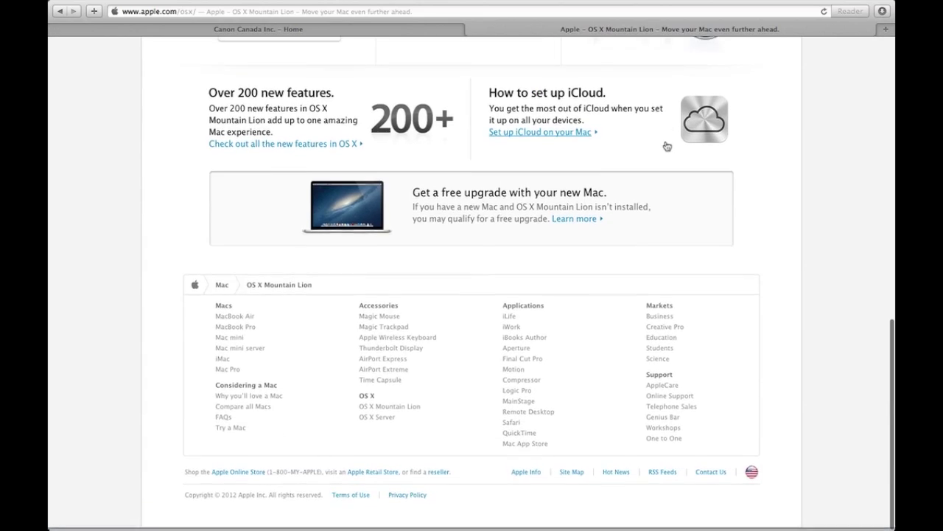
scroll(667, 146, up, 20)
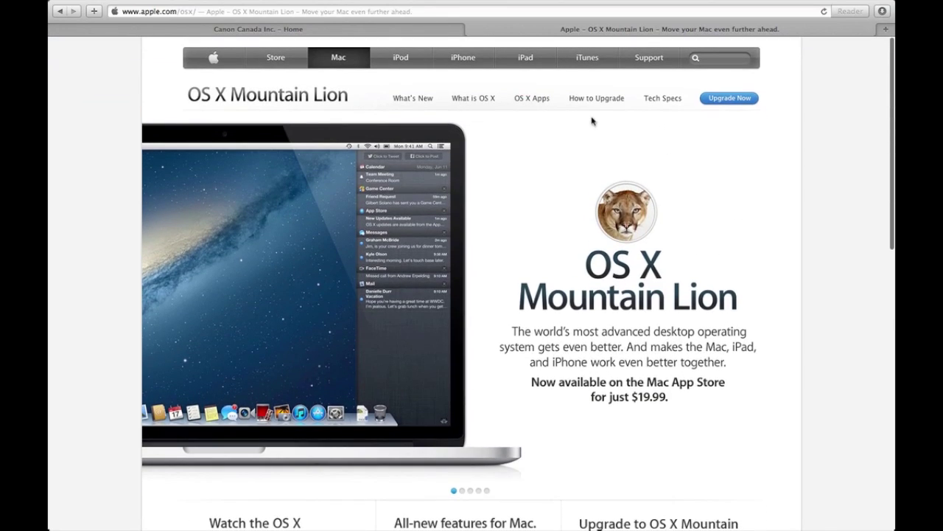
scroll(593, 121, down, 1)
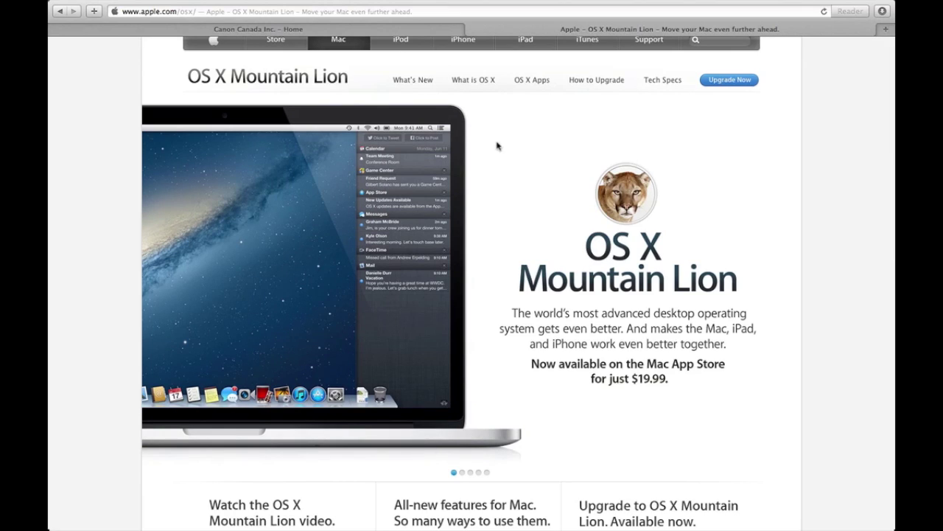
click(273, 30)
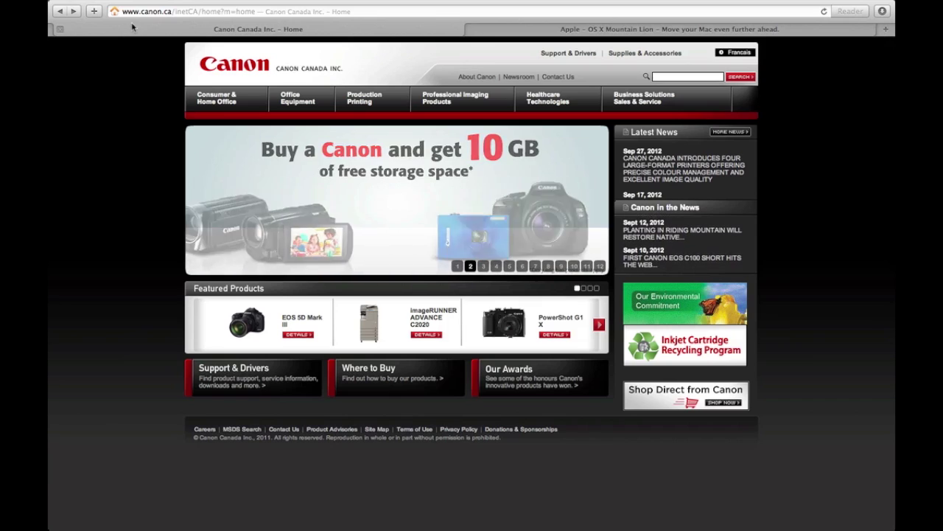
click(573, 57)
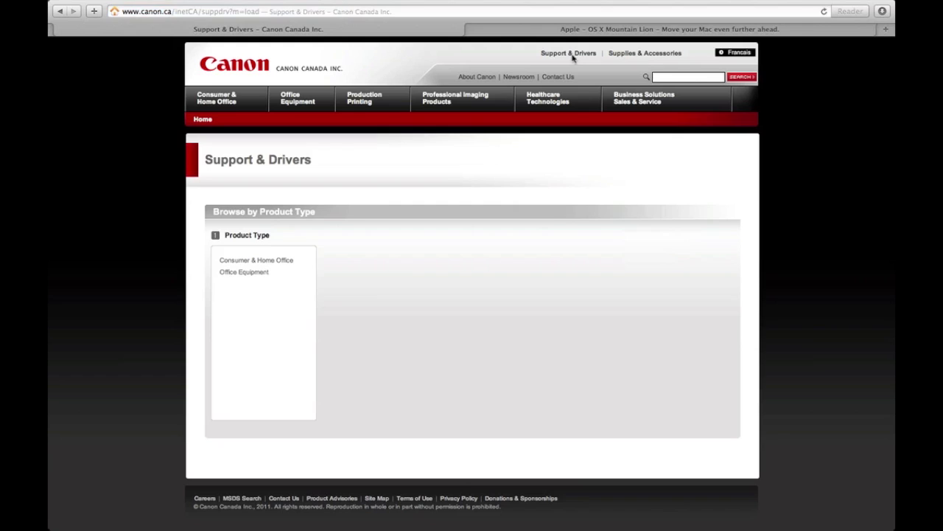
Browse Consumer & Home Office > EOS Digital Cameras and open the EOS Rebel T3 Drivers & Software
click(263, 262)
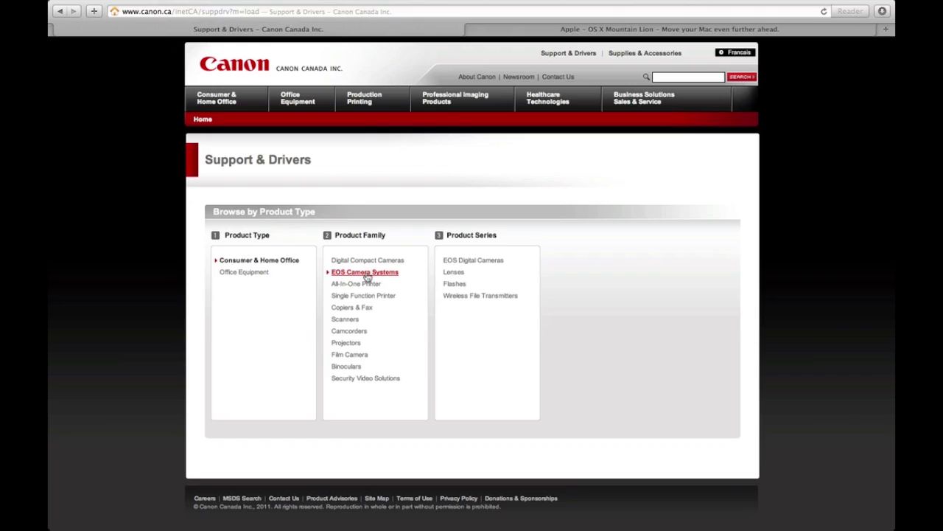
click(469, 262)
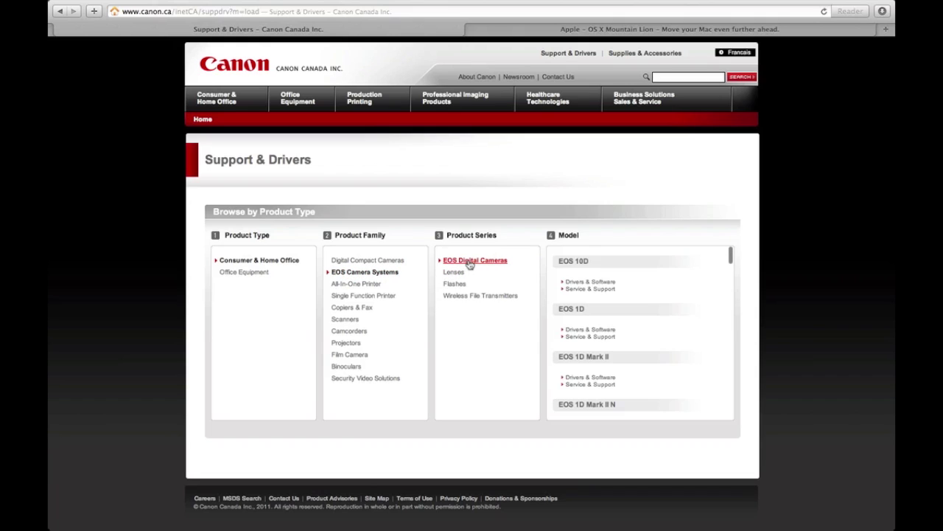
scroll(617, 332, down, 10)
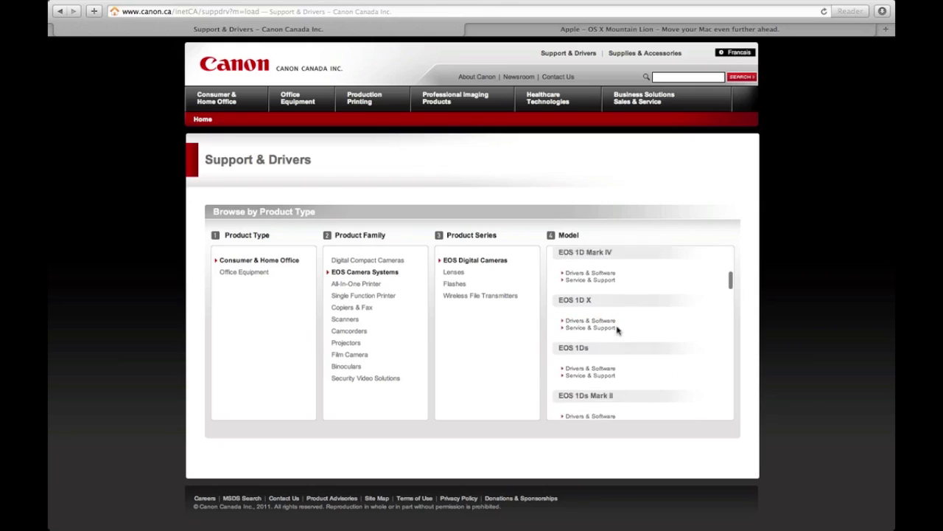
scroll(618, 332, down, 10)
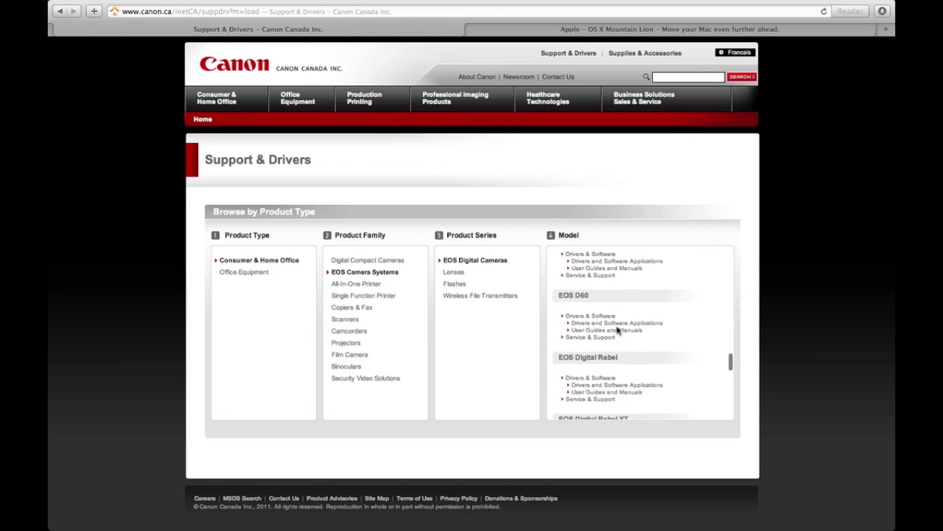
scroll(618, 331, down, 5)
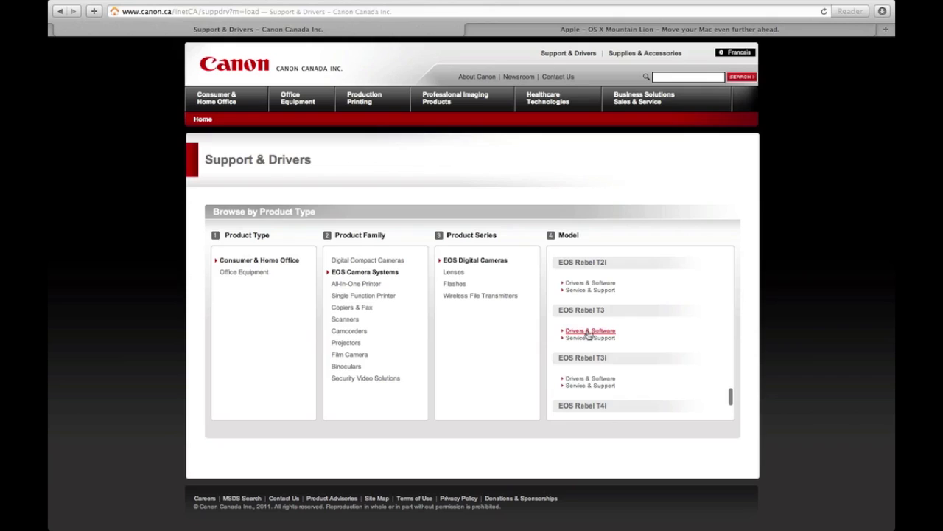
click(590, 331)
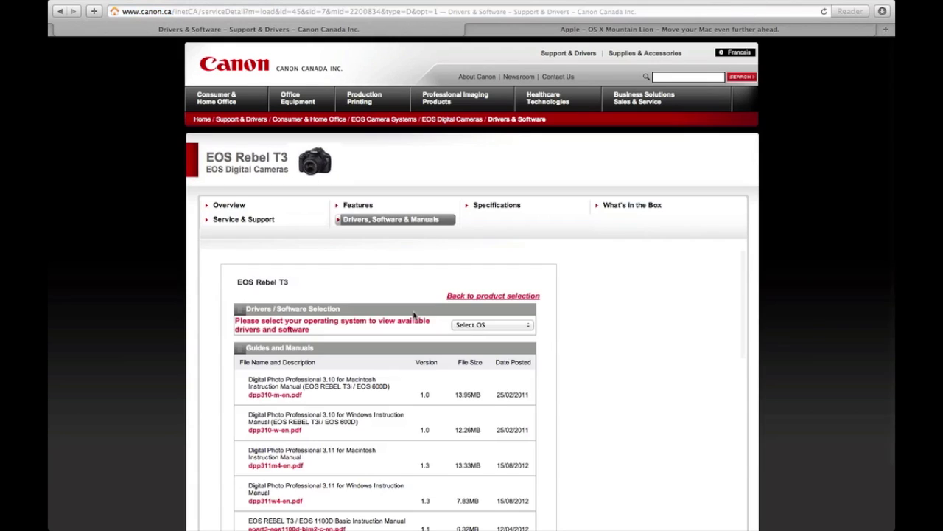
Choose Mac OS X v10.8 as the operating system and look over the listed downloads
click(515, 294)
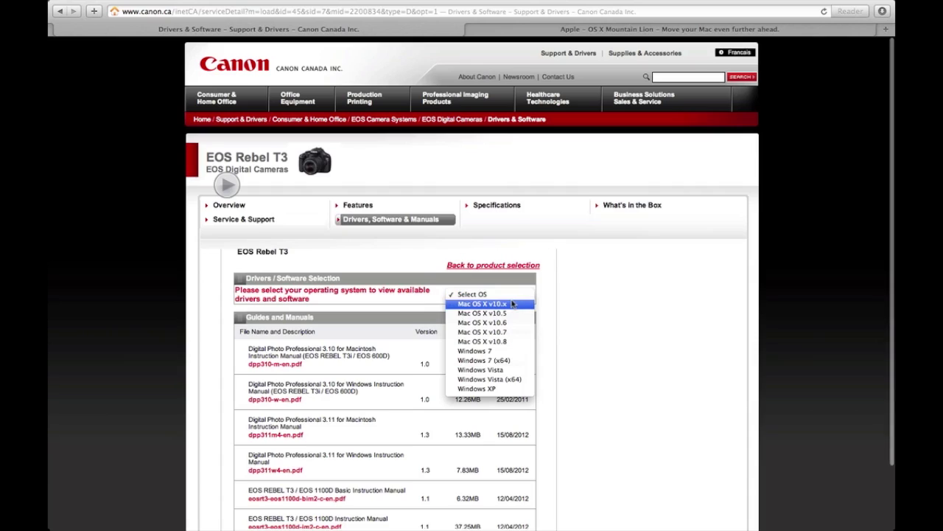
click(516, 344)
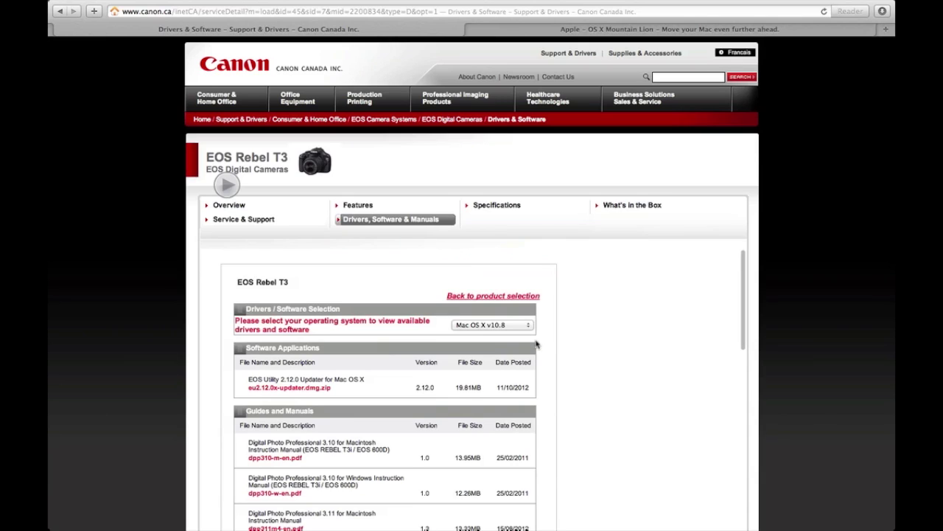
scroll(546, 342, down, 3)
scroll(546, 343, up, 2)
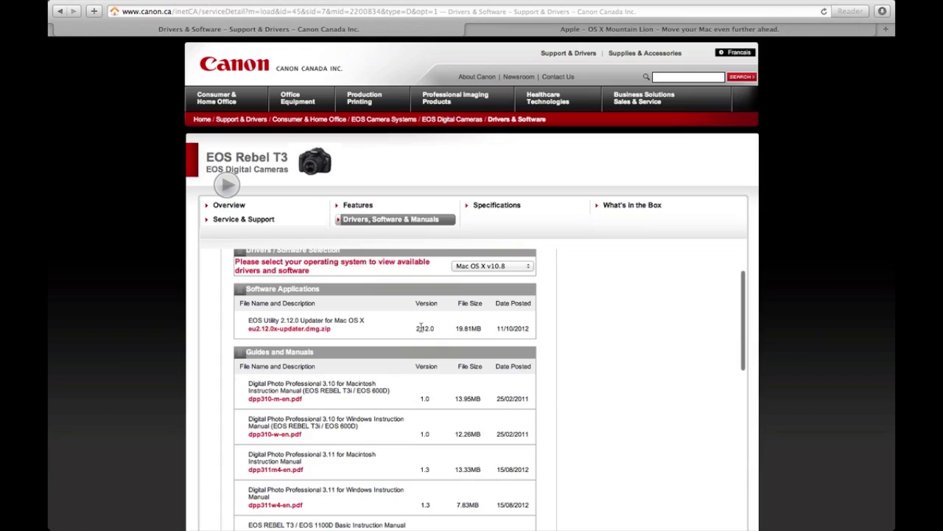
scroll(391, 339, up, 2)
scroll(366, 350, down, 2)
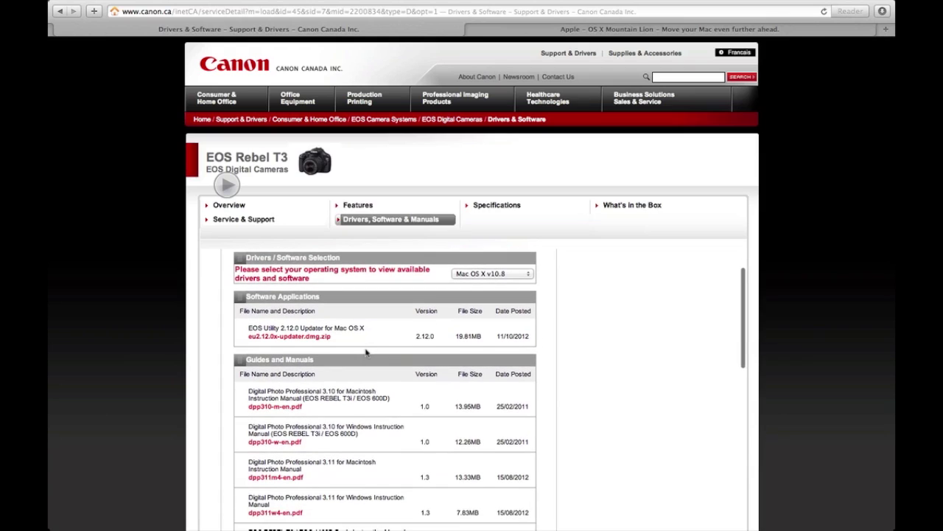
Open eu2.12.0x-updater.dmg.zip details and read through its Environment, Setup and Disclaimer sections
click(319, 337)
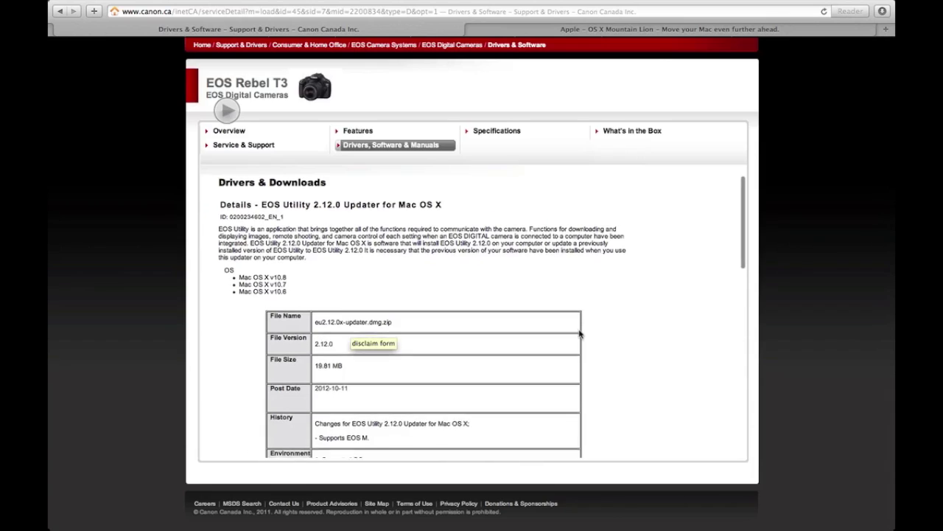
scroll(579, 333, down, 3)
scroll(580, 334, down, 5)
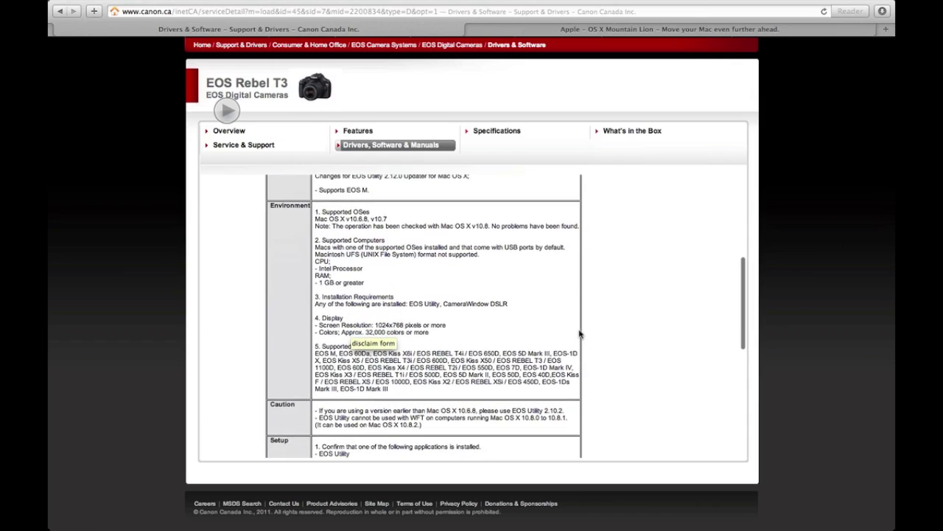
scroll(580, 334, down, 1)
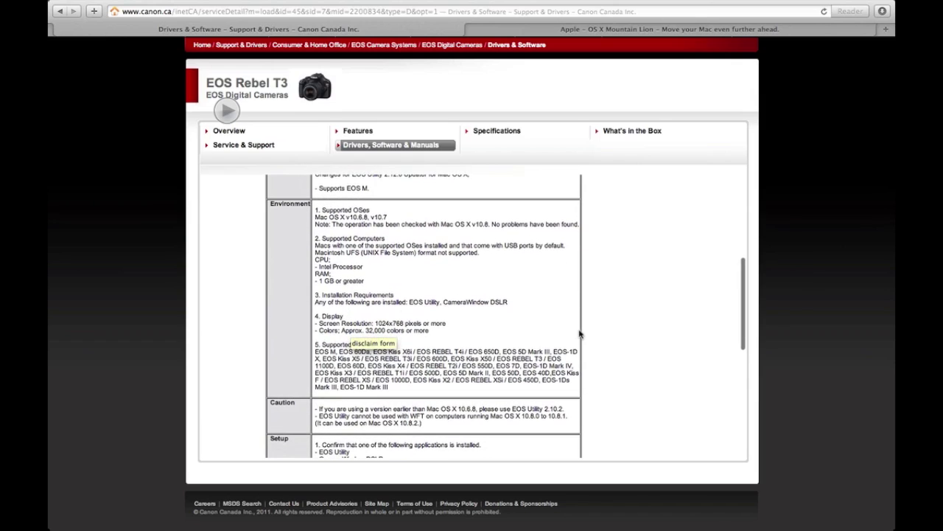
scroll(579, 334, down, 1)
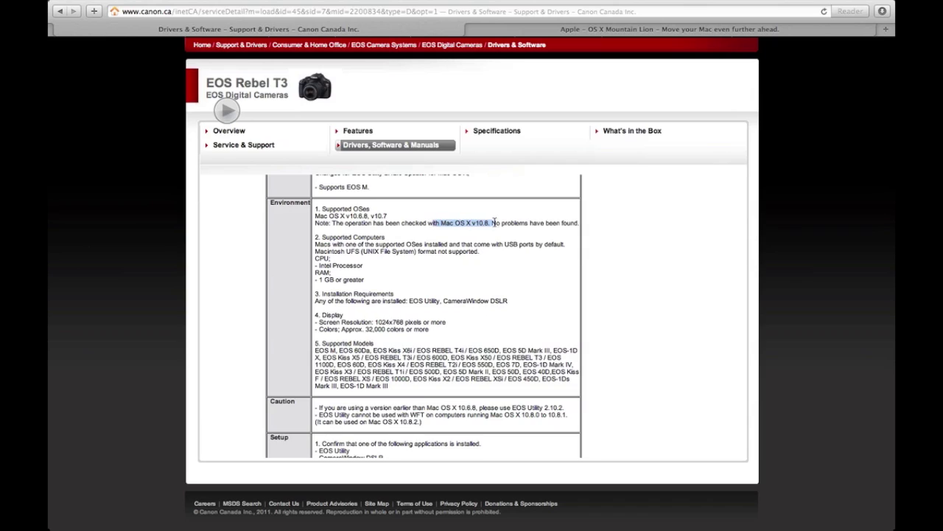
scroll(479, 255, down, 1)
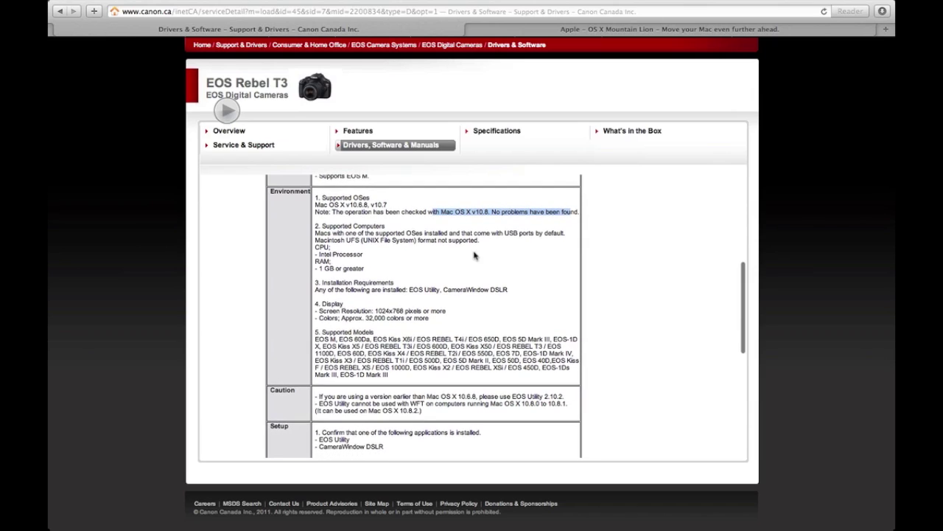
click(377, 233)
scroll(380, 265, down, 10)
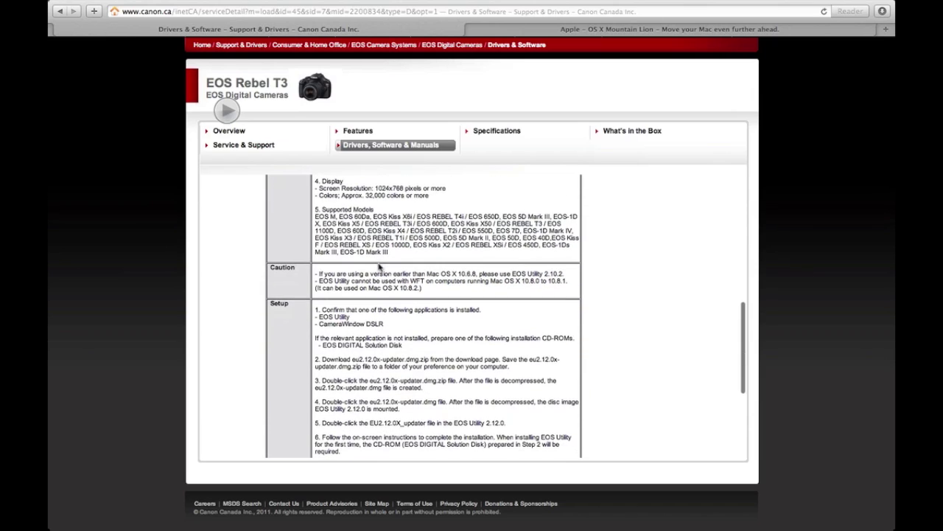
scroll(380, 267, down, 1)
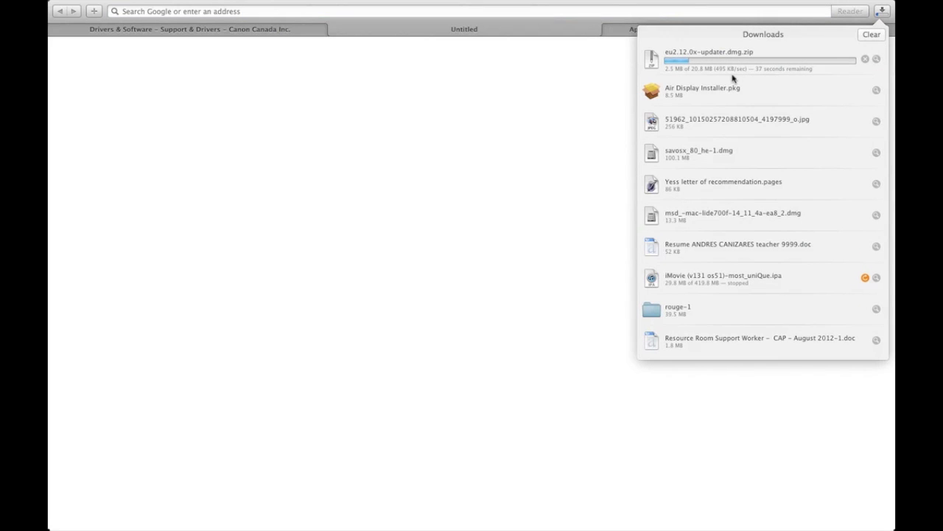
Return to the EOS Rebel T3 downloads page and switch the operating system to Mac OS X v10.7
click(452, 140)
click(281, 34)
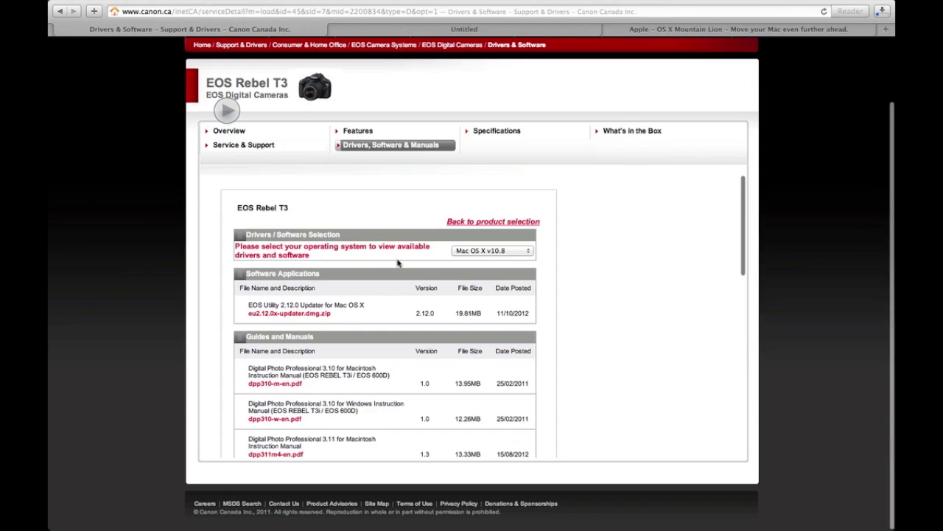
scroll(515, 254, down, 10)
scroll(576, 252, up, 10)
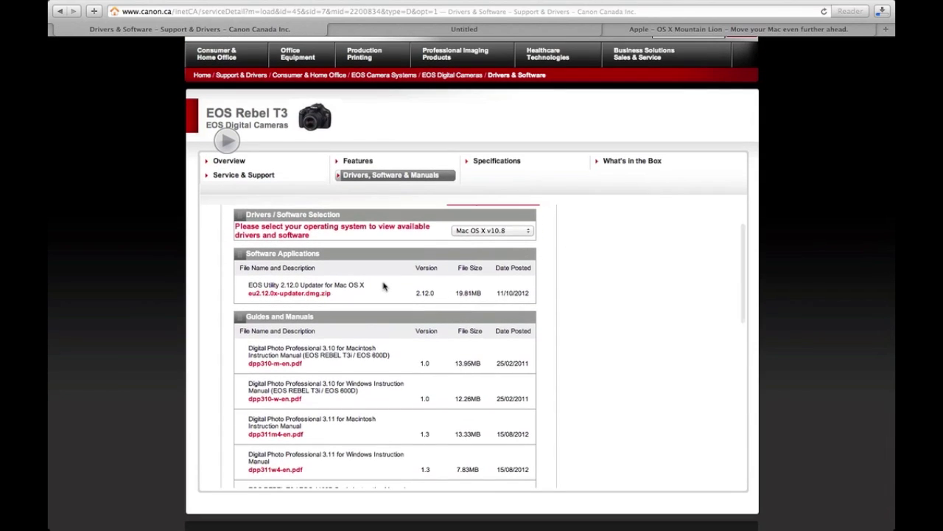
scroll(383, 286, down, 1)
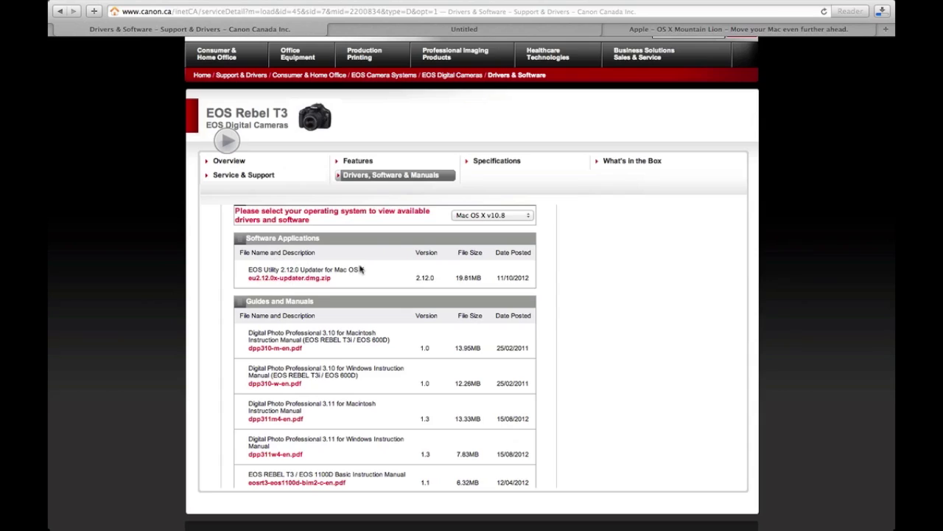
scroll(344, 294, down, 2)
scroll(344, 295, down, 1)
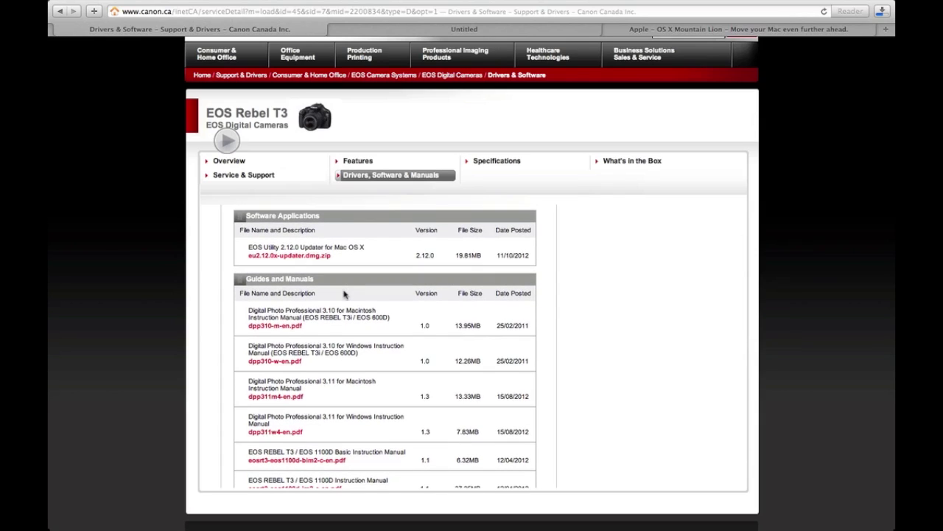
scroll(344, 294, up, 5)
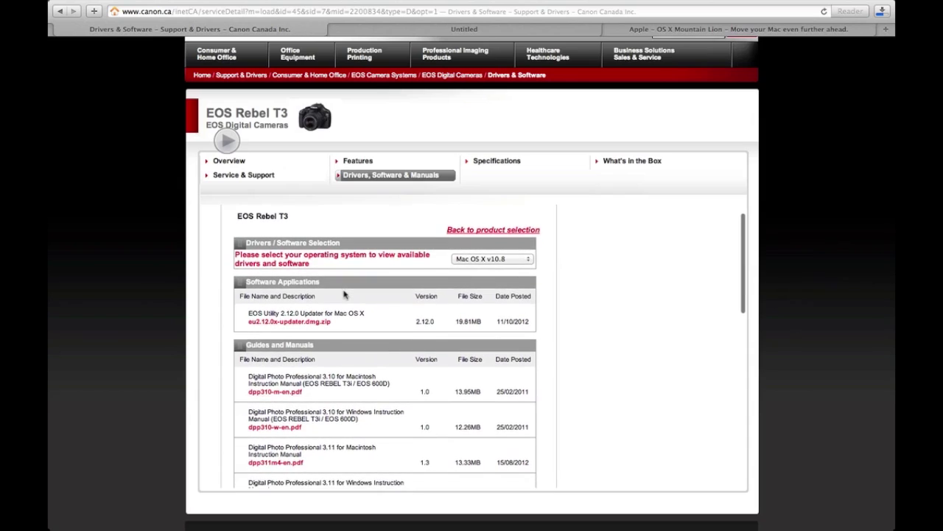
scroll(344, 294, down, 1)
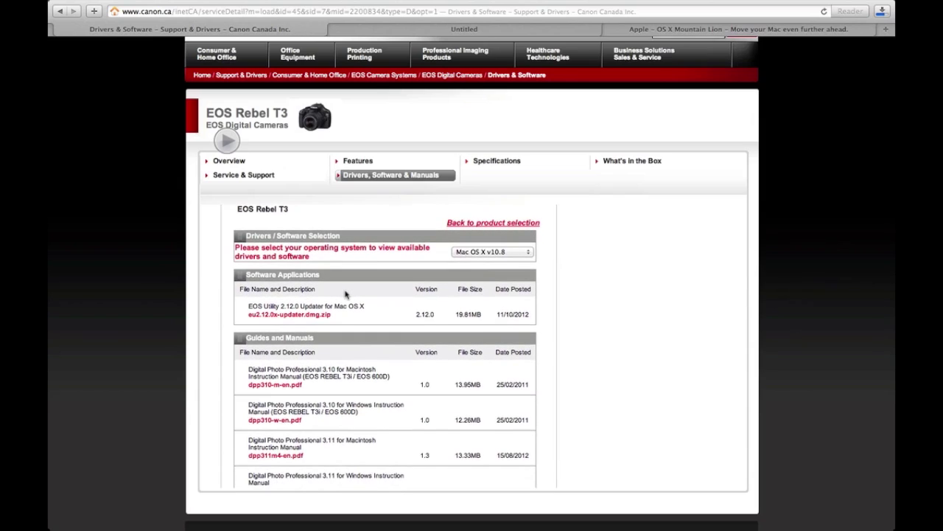
scroll(343, 294, up, 3)
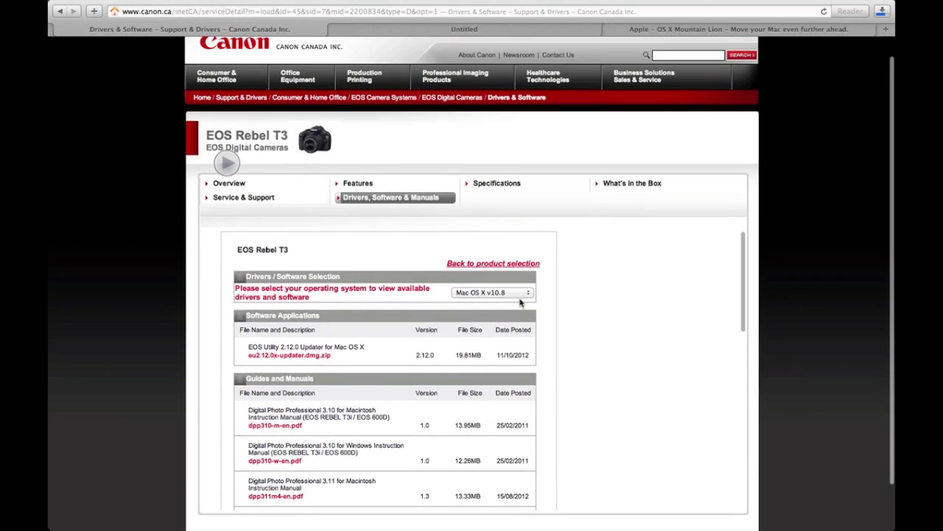
click(522, 293)
click(525, 281)
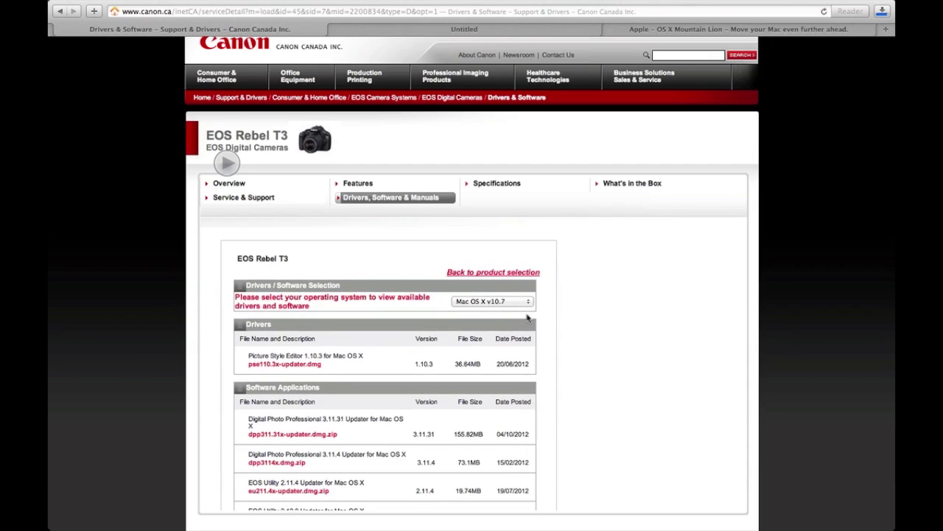
Review the v10.7 list: Picture Style Editor, EOS Utility 2.11.4 and 2.12.0 updaters, ImageBrowser 6.9.0a
scroll(527, 317, down, 1)
scroll(528, 317, down, 3)
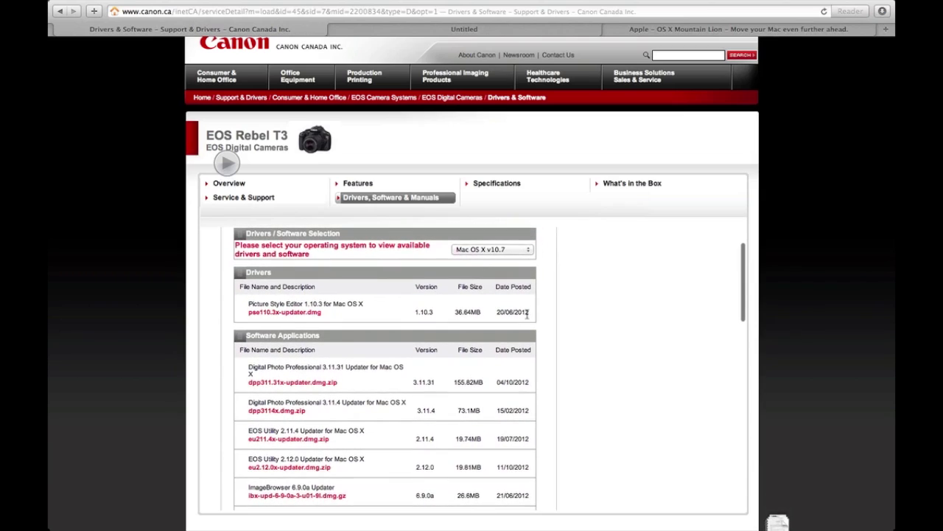
scroll(528, 317, down, 3)
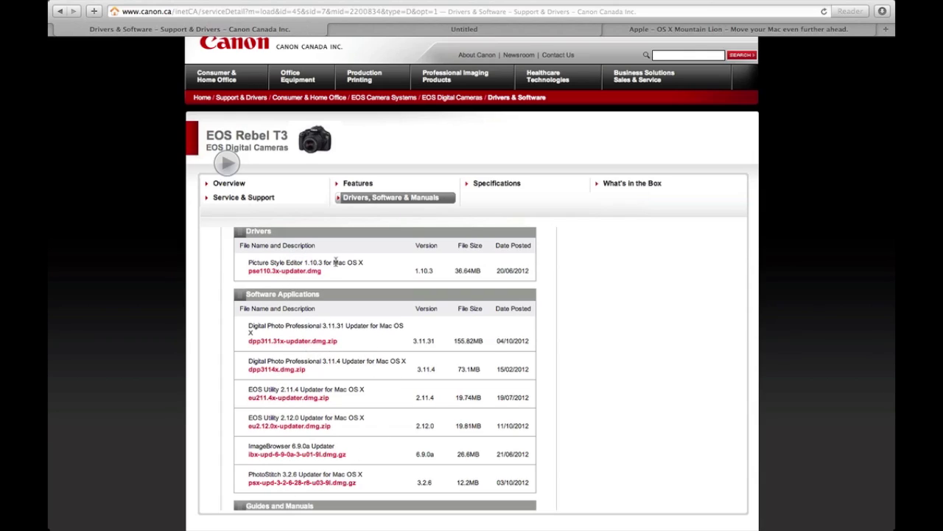
scroll(343, 273, up, 1)
scroll(347, 392, up, 2)
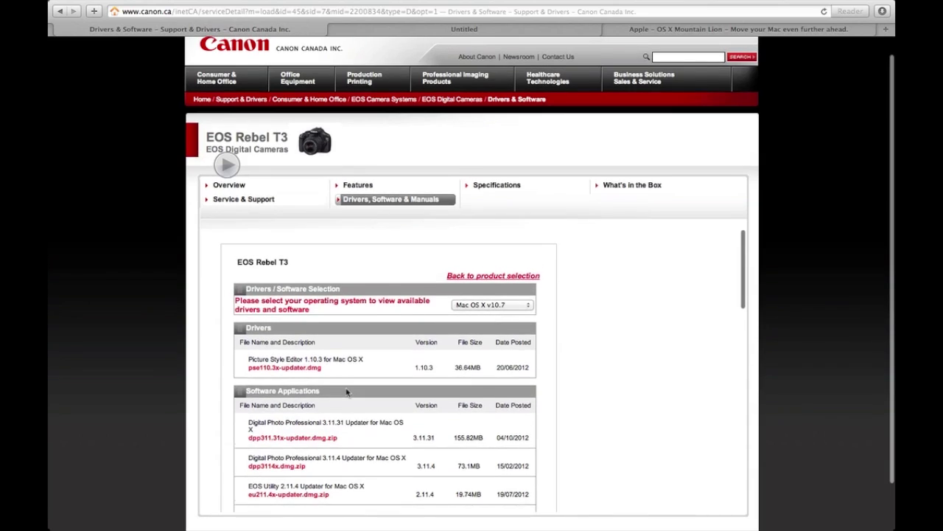
scroll(346, 393, down, 5)
scroll(347, 393, up, 2)
scroll(347, 393, down, 5)
scroll(347, 393, up, 3)
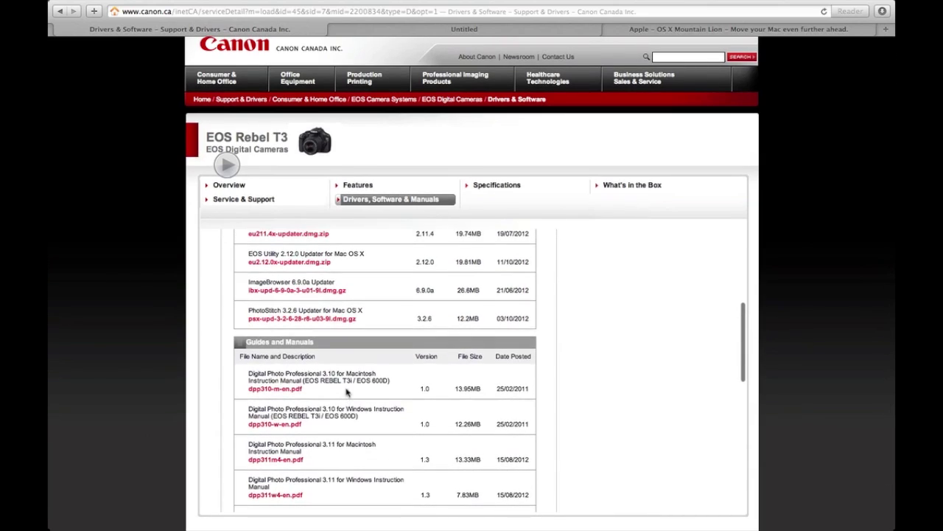
scroll(347, 393, up, 2)
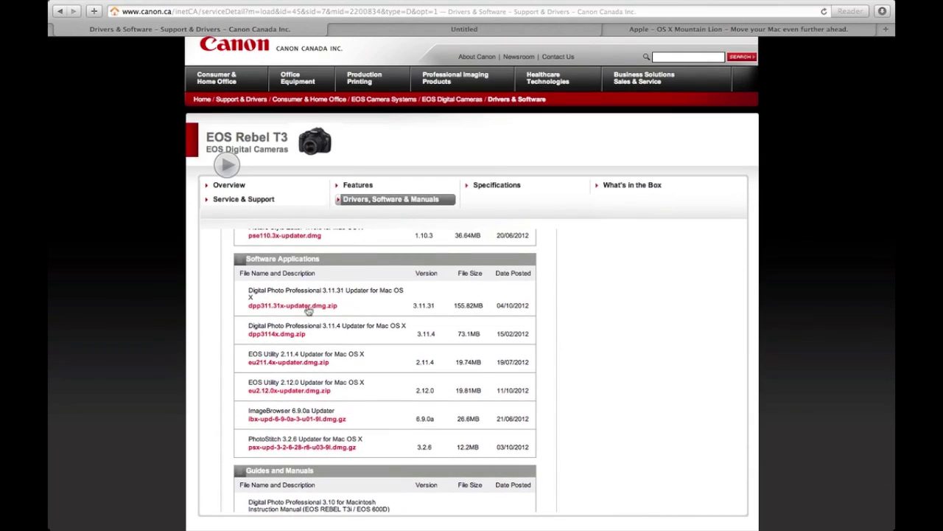
scroll(387, 359, up, 1)
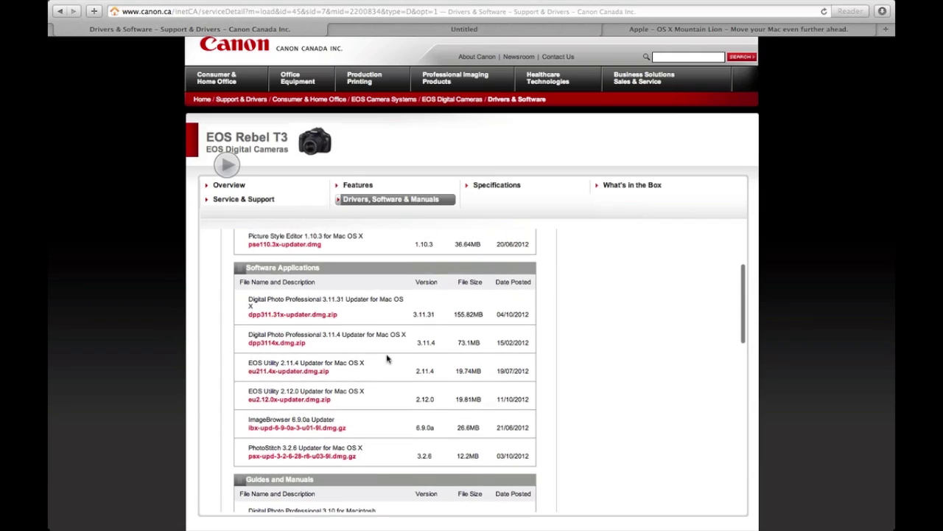
scroll(508, 255, up, 2)
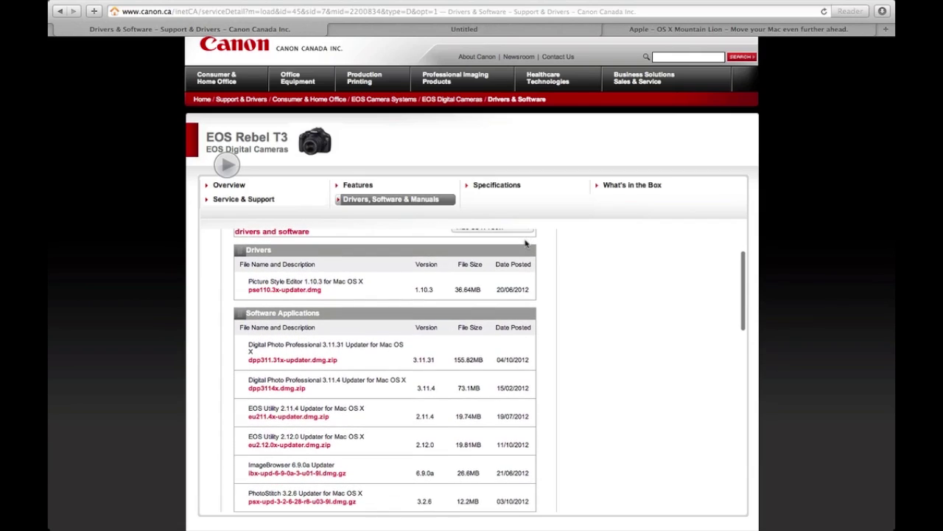
scroll(527, 280, up, 2)
click(531, 294)
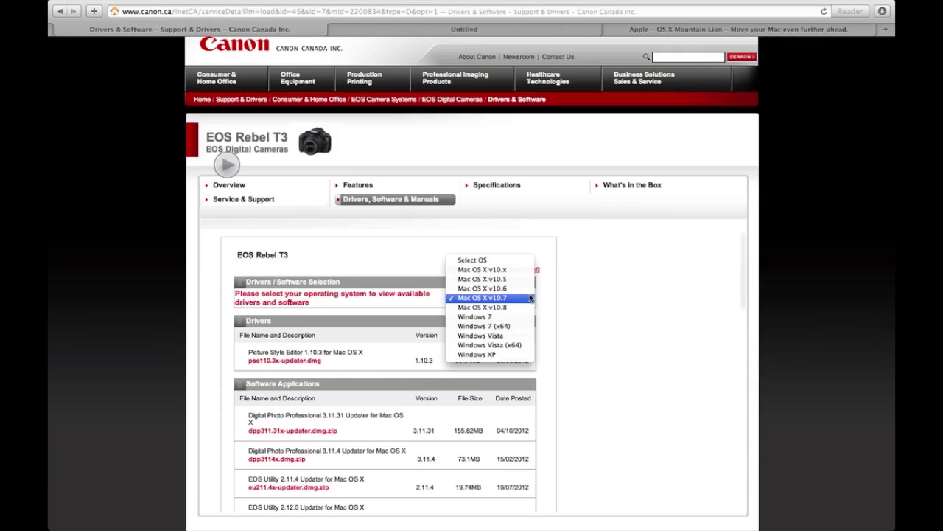
Switch back to Mac OS X v10.8 and highlight the EOS Utility 2.12.0 Updater for Mac OS X title
click(511, 308)
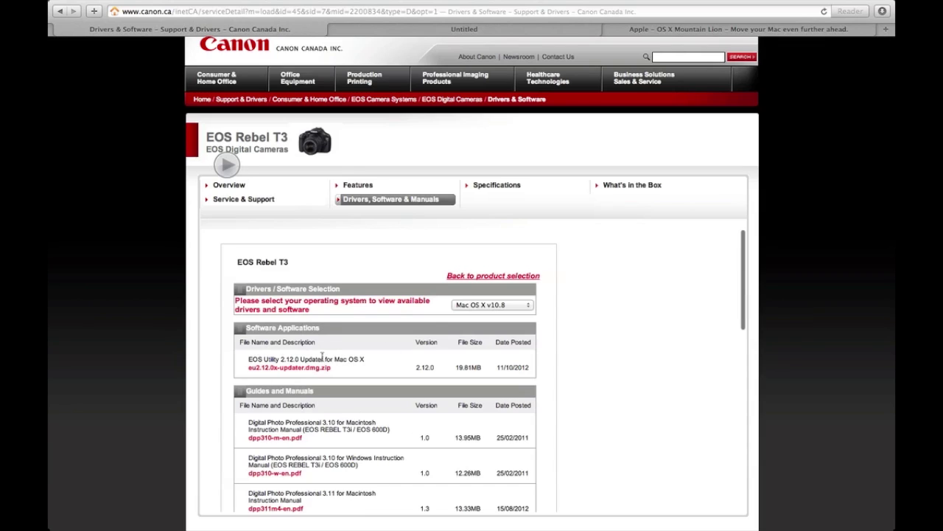
scroll(331, 359, down, 2)
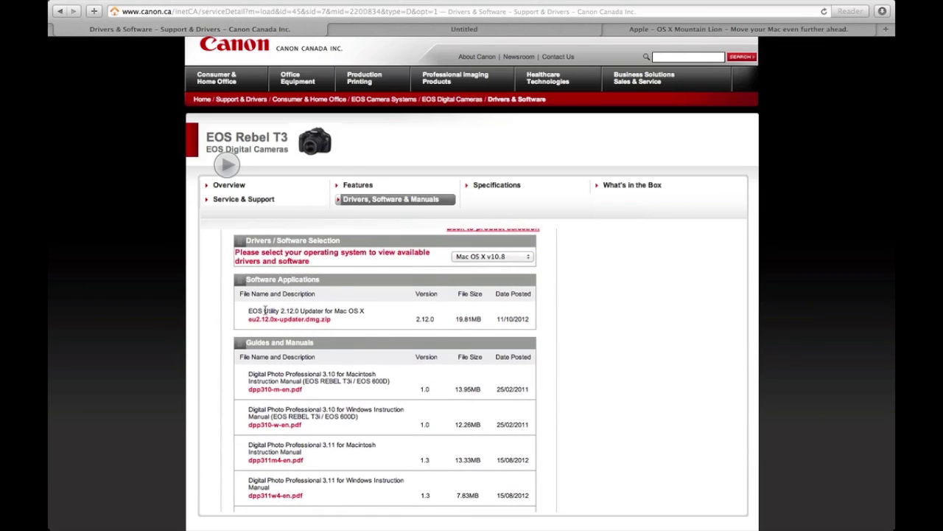
drag(350, 309, 230, 314)
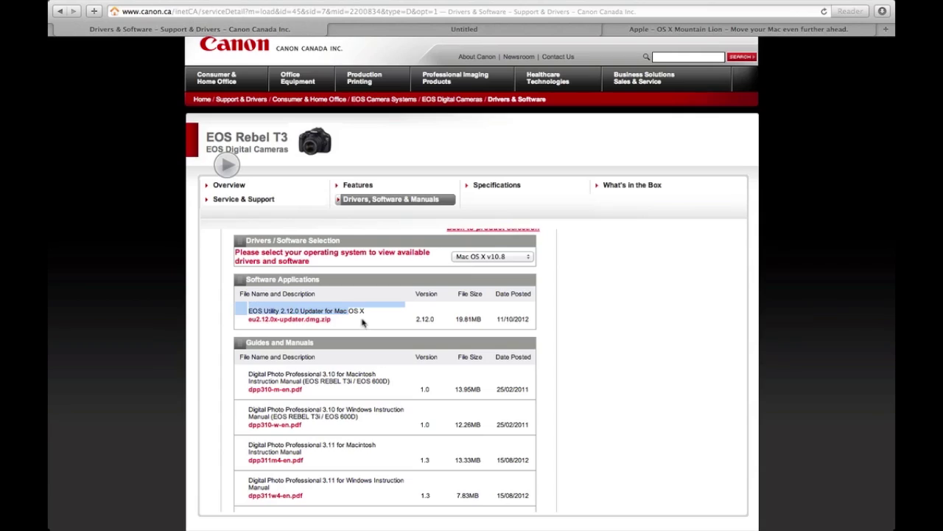
click(365, 323)
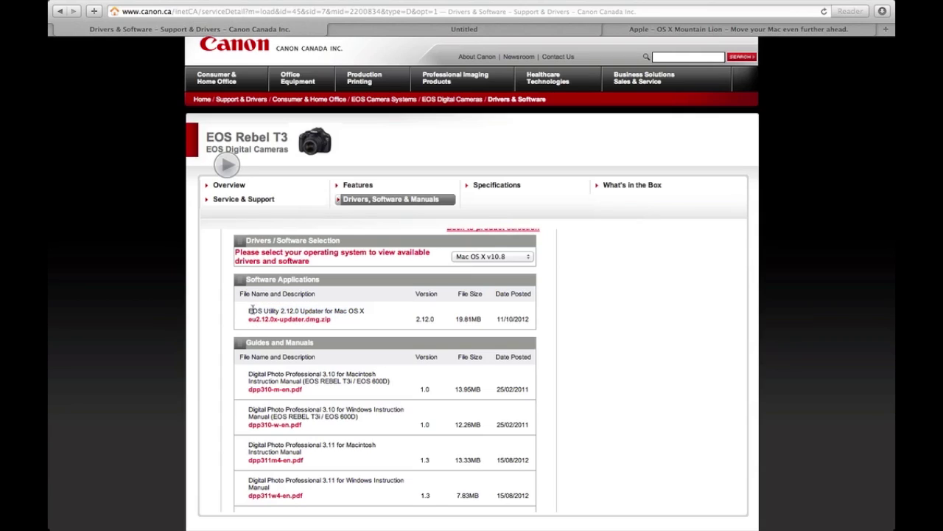
drag(252, 311, 398, 312)
click(398, 325)
Open eu2.12.0x-updater.dmg from Safari's downloads list, then bring up Mission Control
click(883, 11)
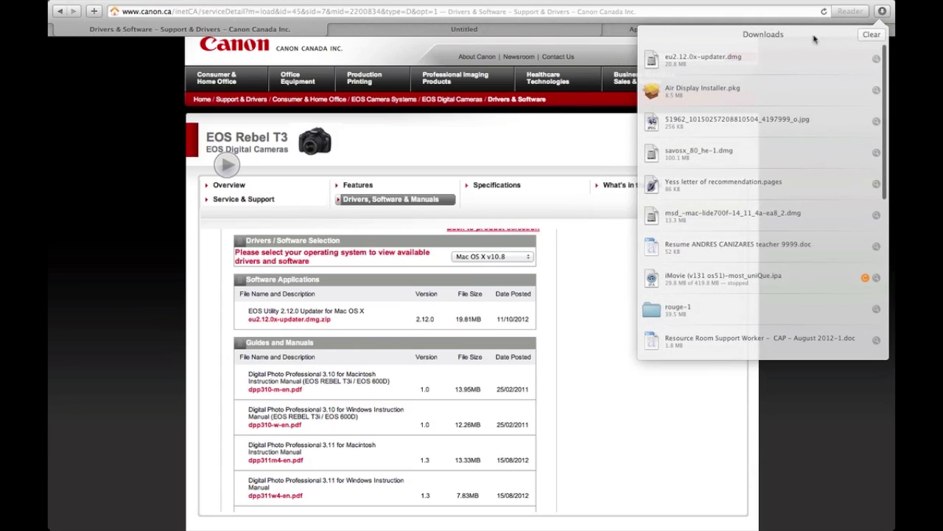
double_click(670, 64)
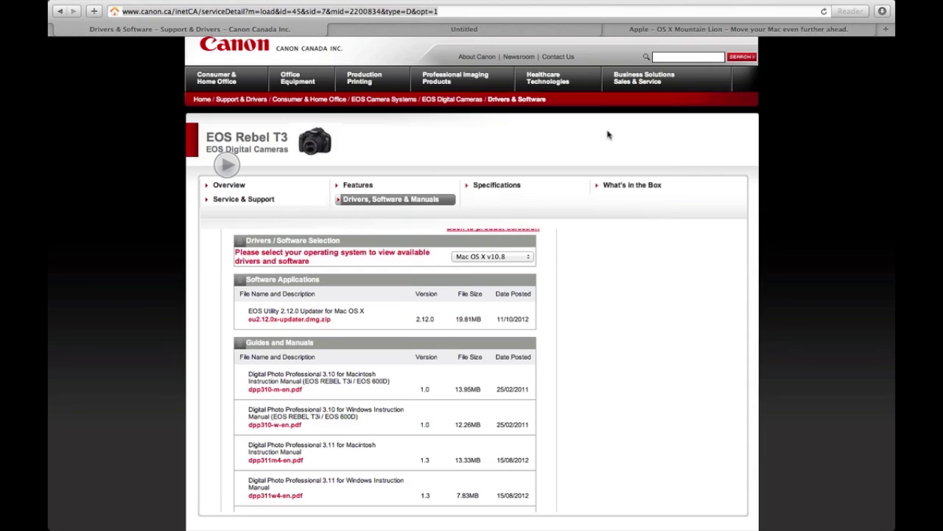
key(super+l)
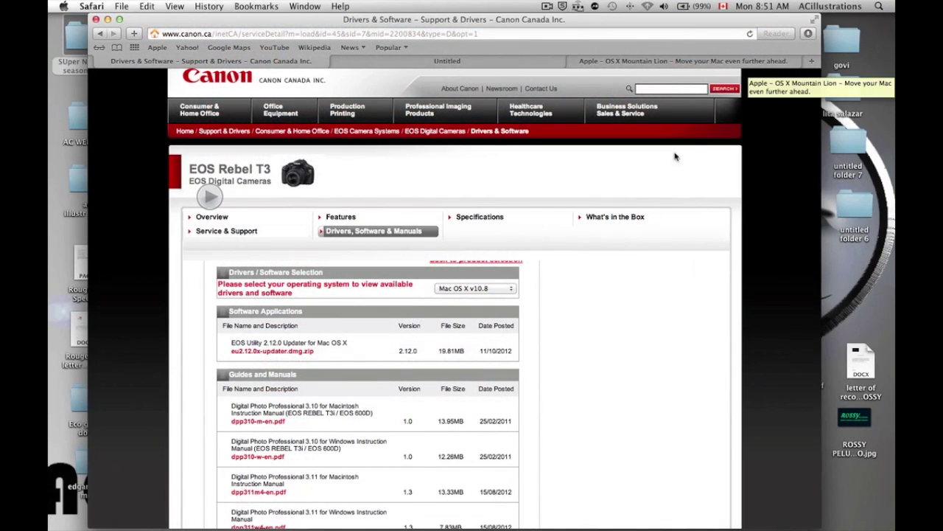
mouse_move(671, 163)
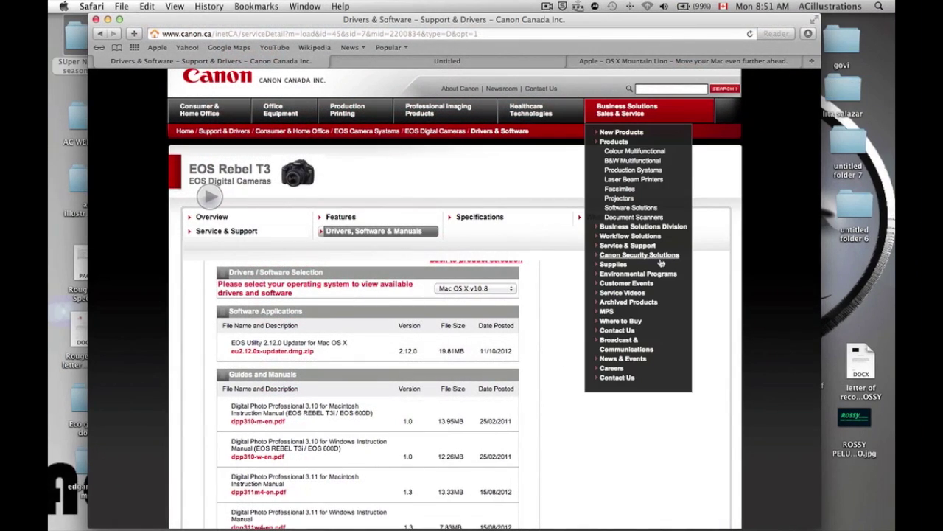
key(ctrl+Up)
Run EU2.12.0X_updater from the EOS Utility 2.12.0 disk window, allowing it past the Gatekeeper warning
click(285, 202)
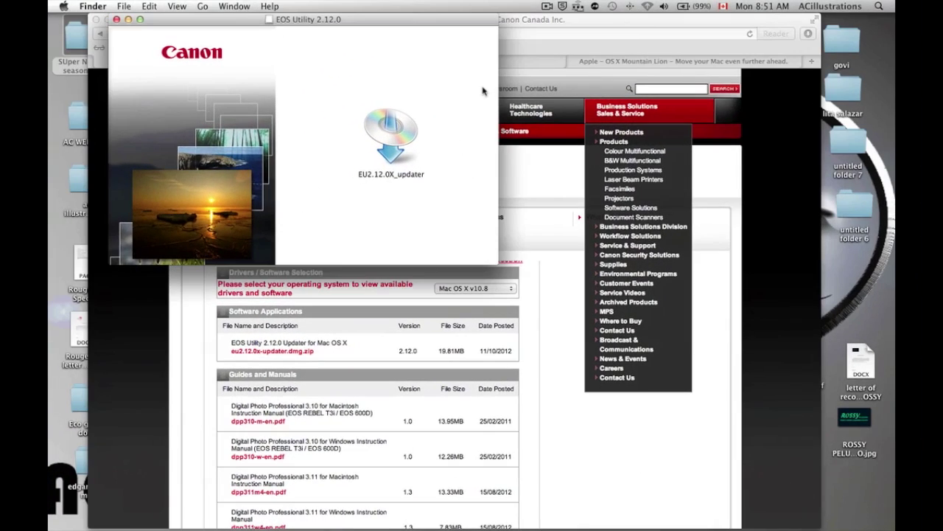
click(398, 126)
double_click(398, 126)
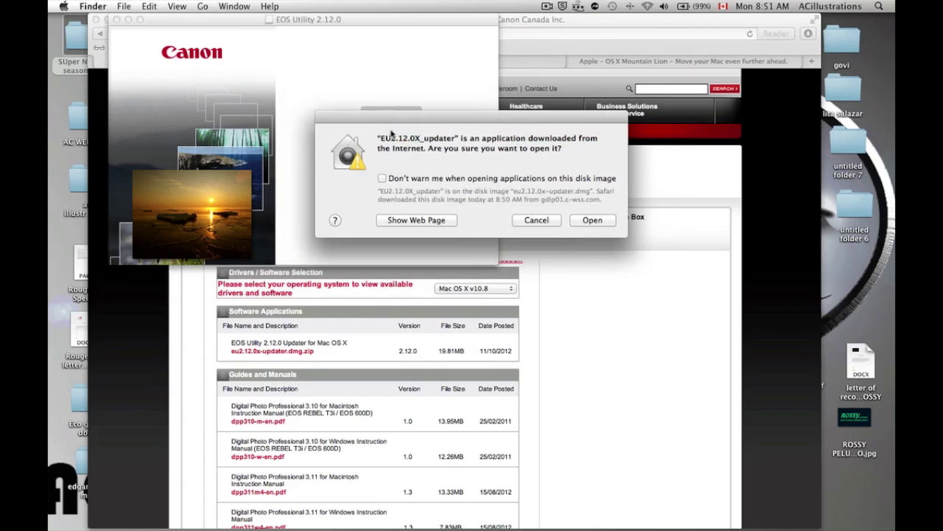
click(594, 221)
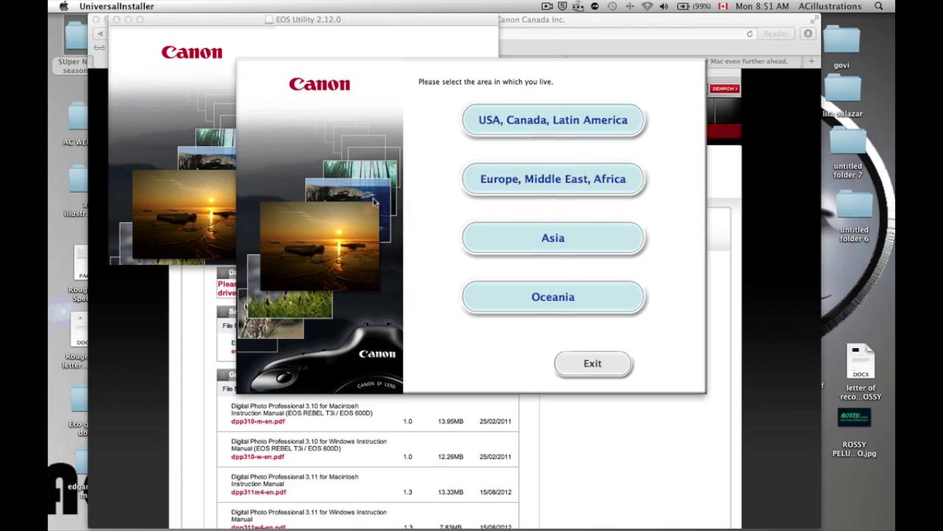
Pick Canada under USA, Canada, Latin America, accept the licence, and authorise the install with the administrator password
click(549, 121)
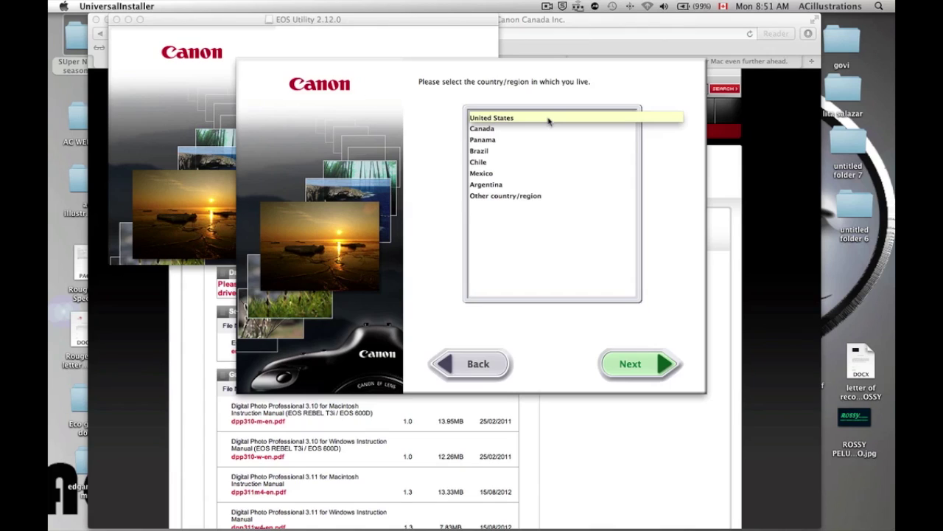
click(496, 131)
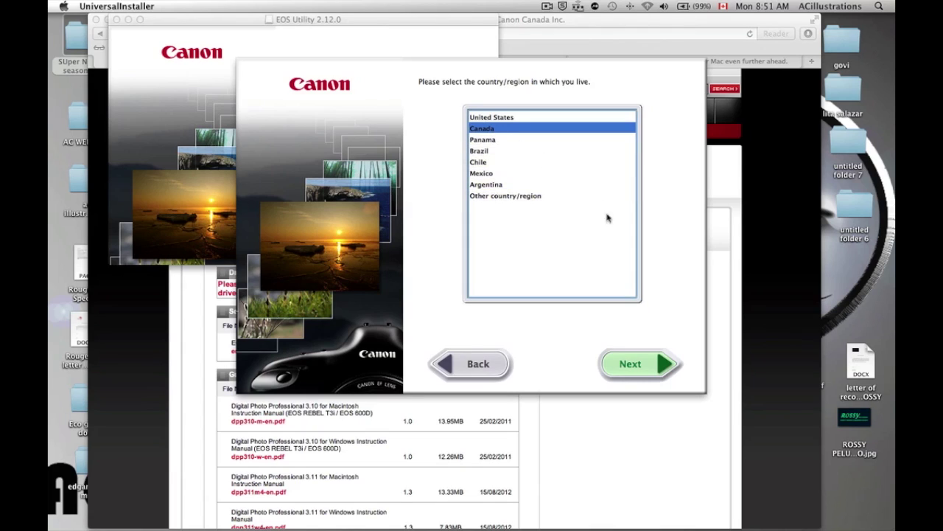
click(649, 361)
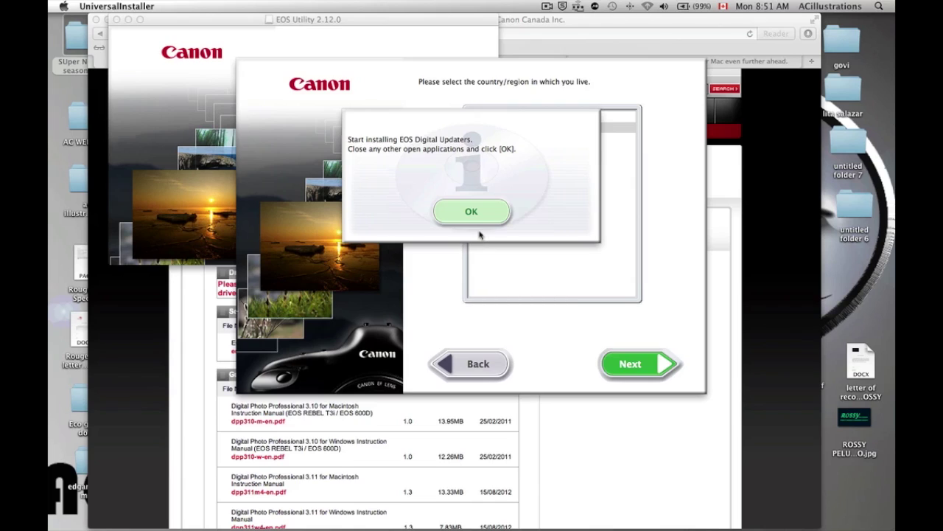
click(471, 219)
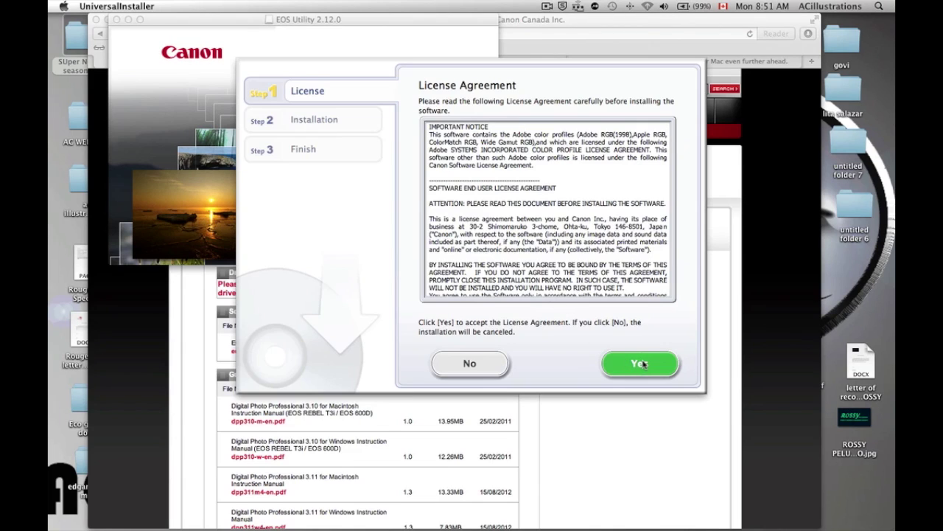
click(645, 365)
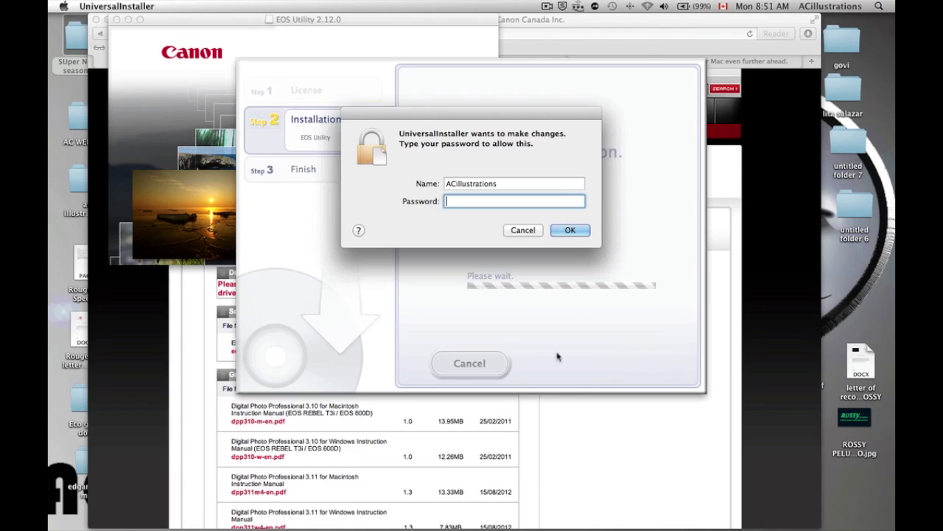
click(572, 230)
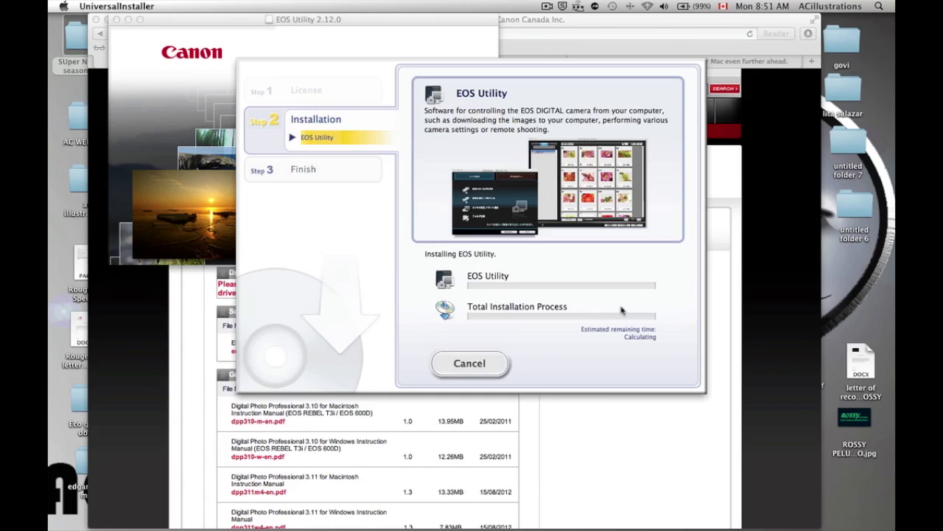